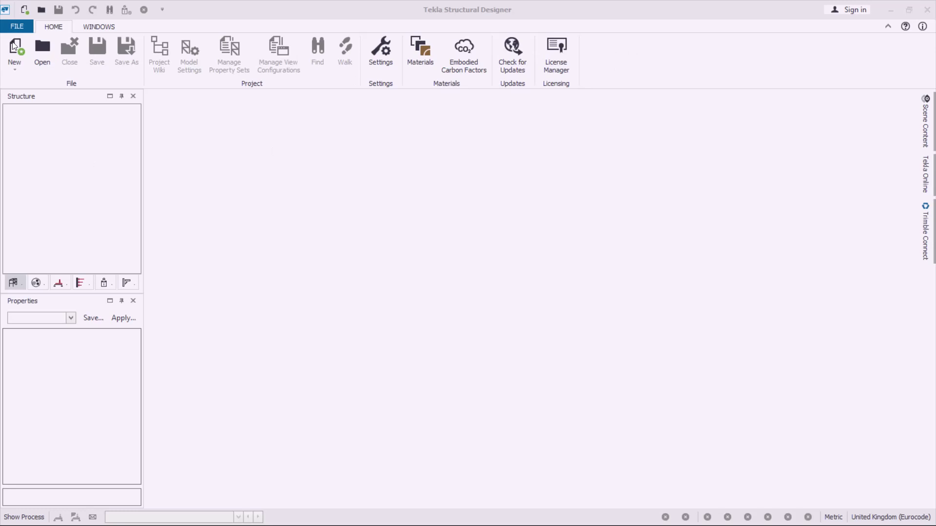
# - Look over the window options and create a new project
pyautogui.click(87, 29)
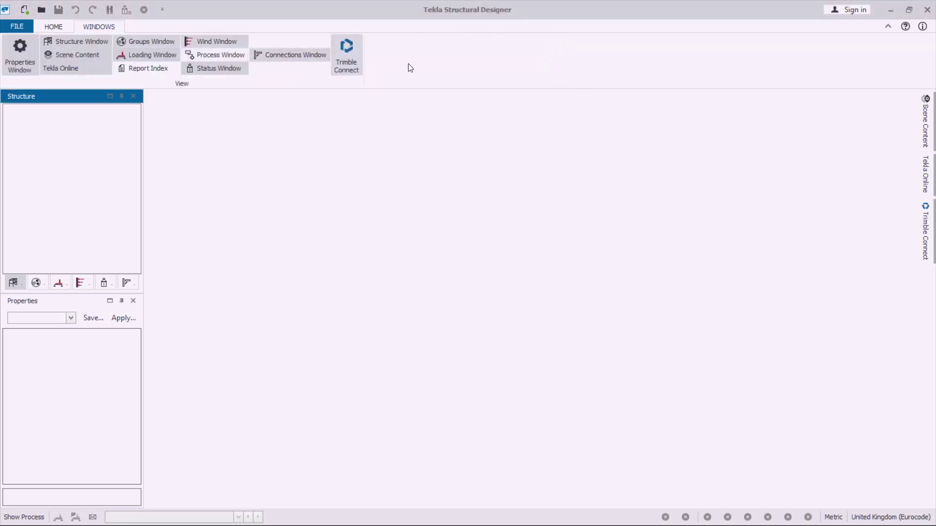
pyautogui.click(54, 27)
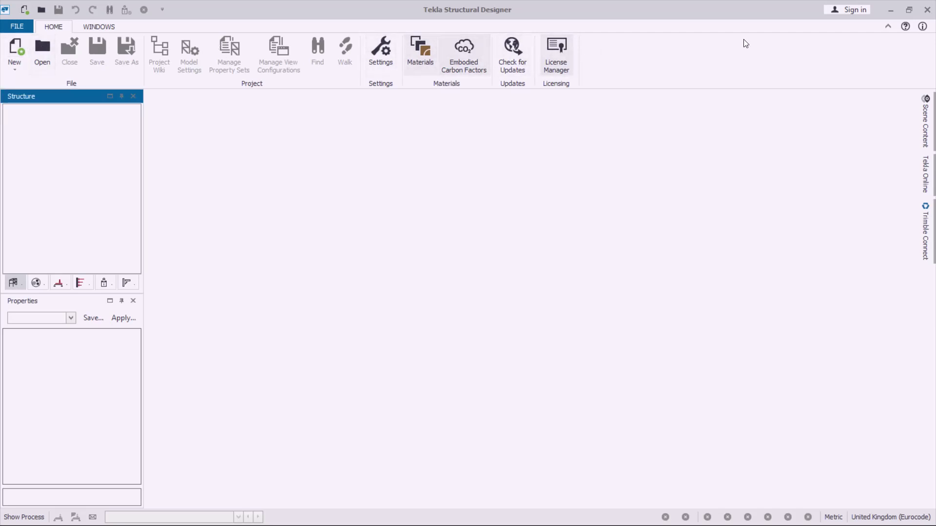
pyautogui.click(14, 51)
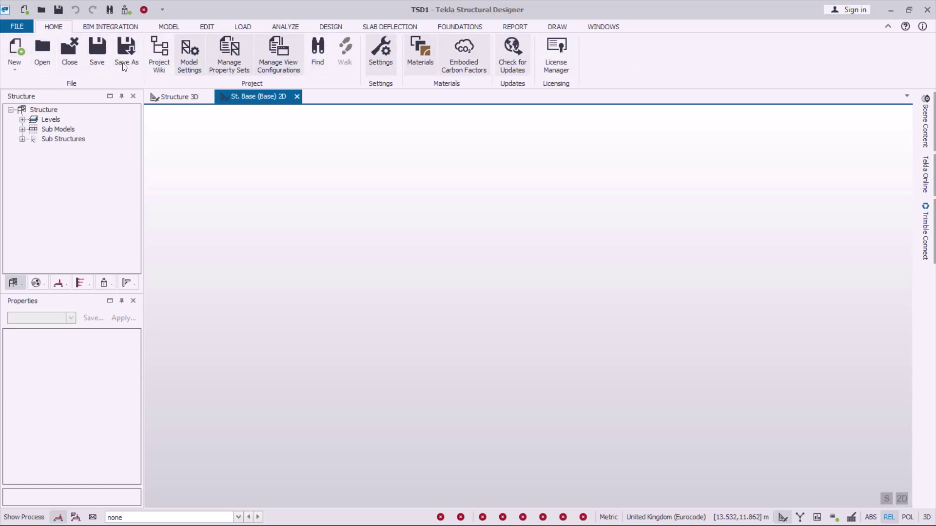
# - Examine the project's command sets, from BIM Integration and Model through Load, Analyze, Design and Report, plus the grid line creation options
pyautogui.click(94, 27)
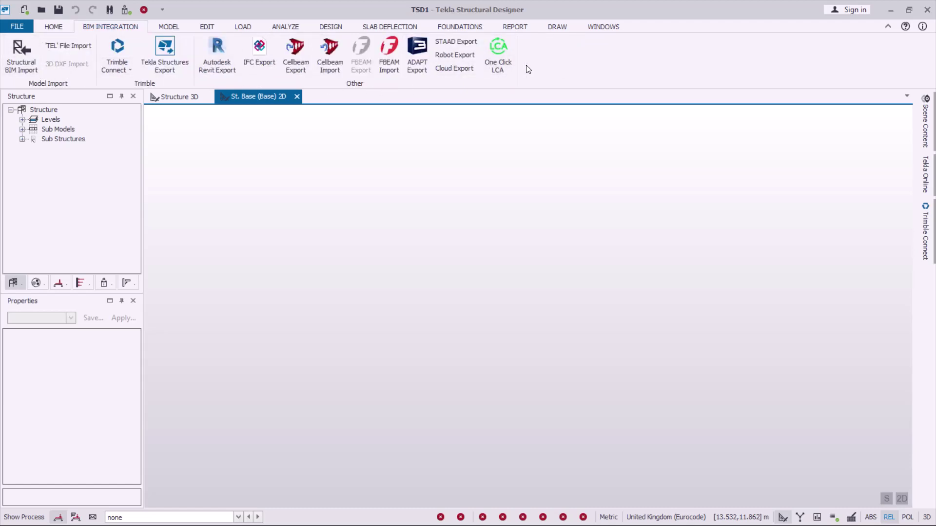
pyautogui.click(170, 26)
pyautogui.click(205, 27)
pyautogui.click(247, 27)
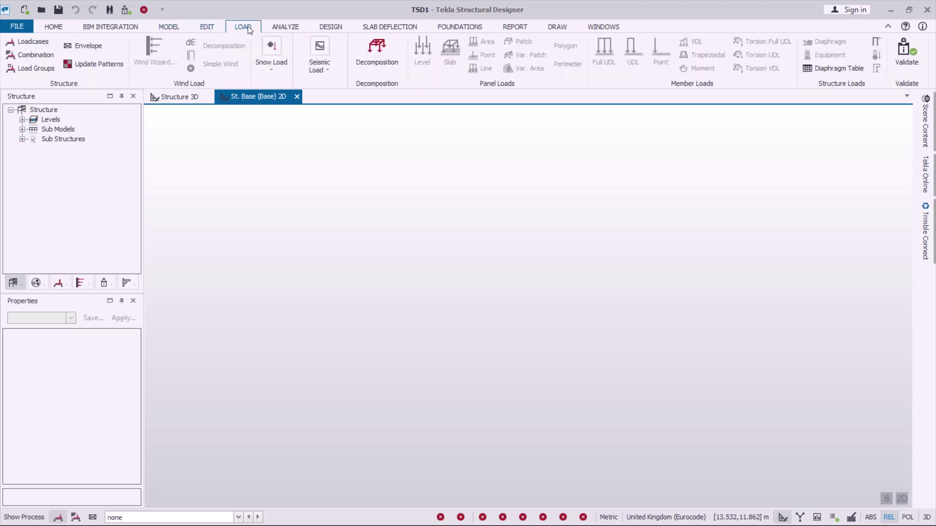
pyautogui.click(279, 26)
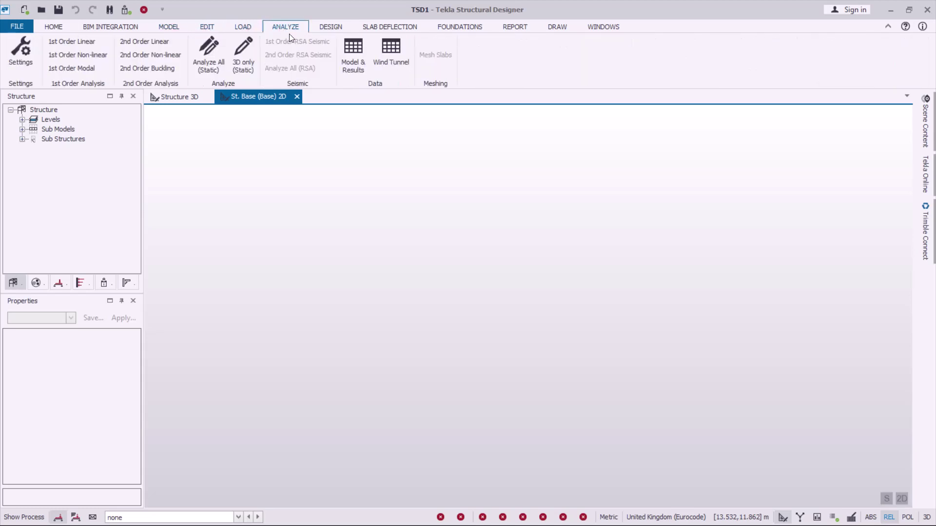
pyautogui.click(334, 29)
pyautogui.click(391, 29)
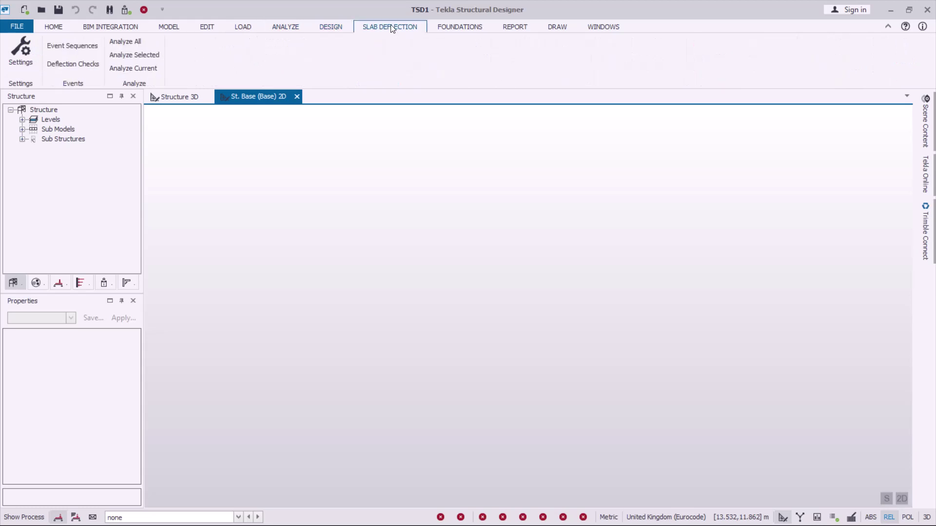
pyautogui.click(464, 27)
pyautogui.click(534, 28)
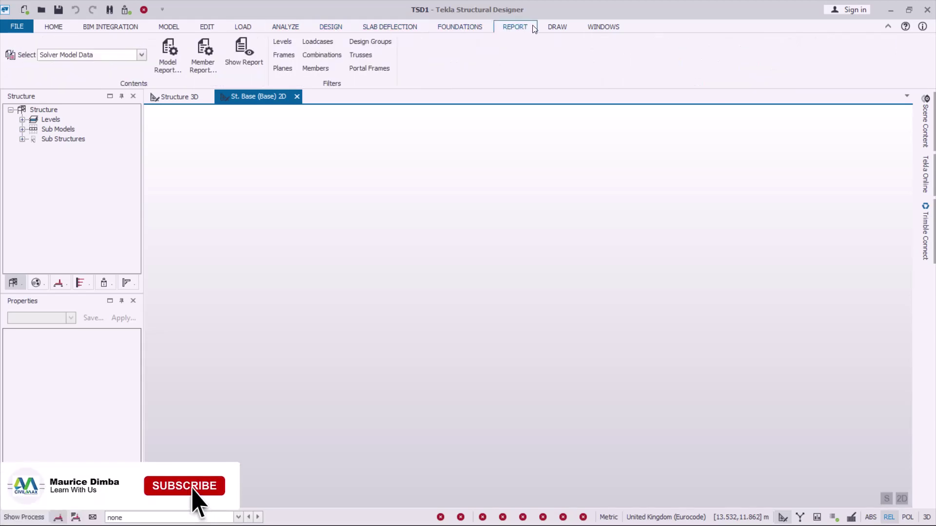
pyautogui.click(557, 27)
pyautogui.click(603, 27)
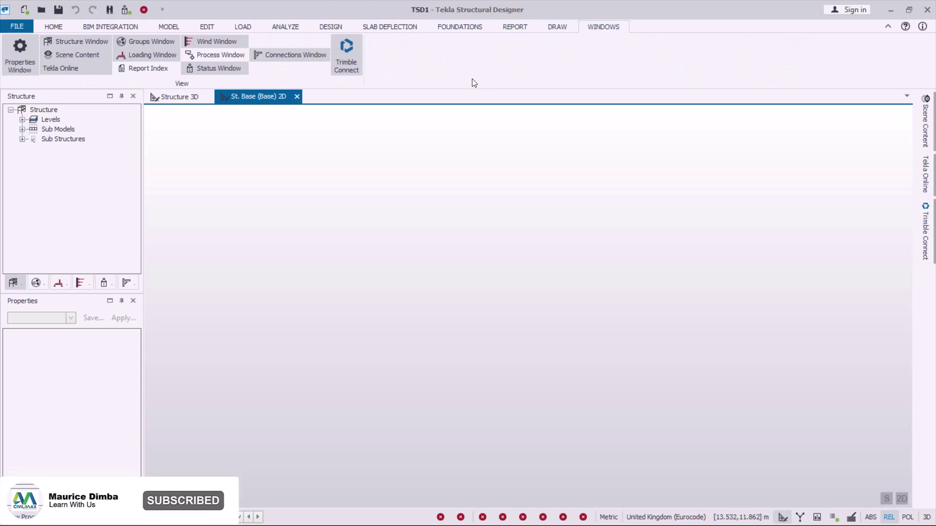
pyautogui.click(54, 31)
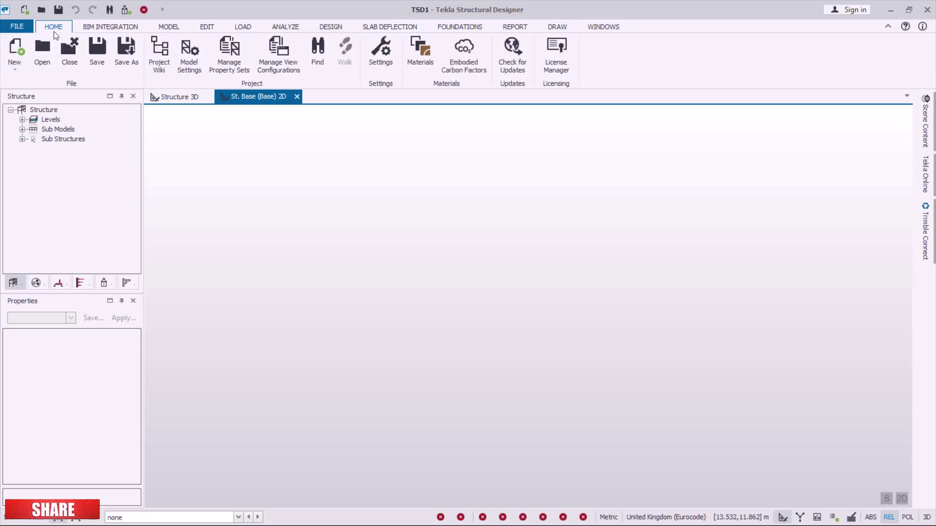
pyautogui.click(177, 29)
pyautogui.click(340, 28)
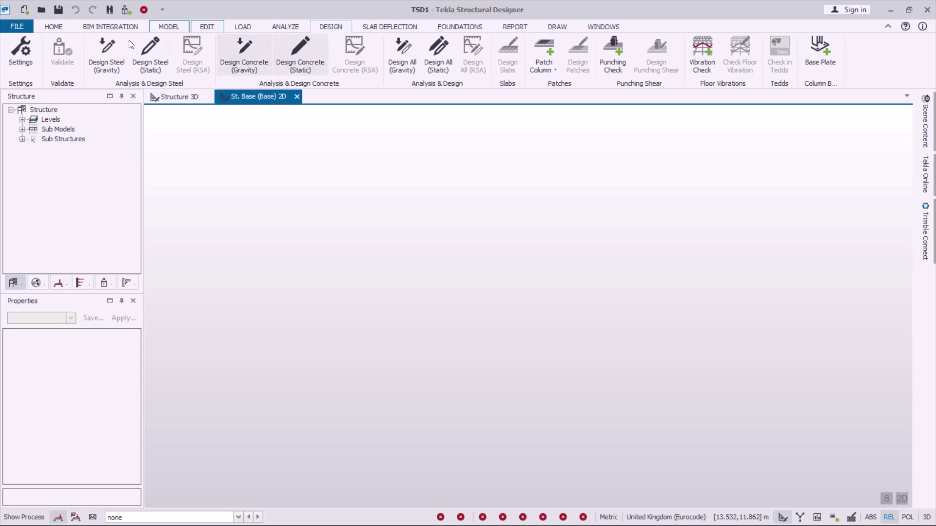
pyautogui.click(57, 27)
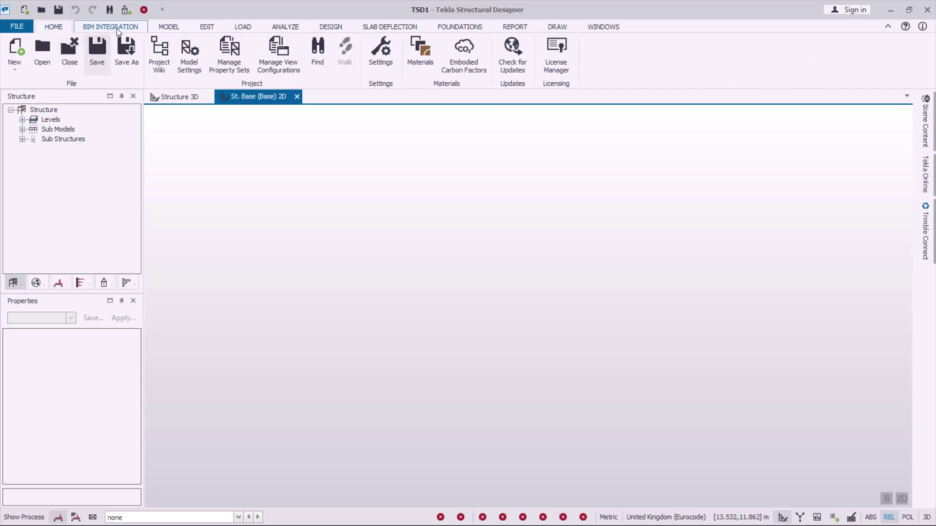
pyautogui.click(97, 27)
pyautogui.click(59, 29)
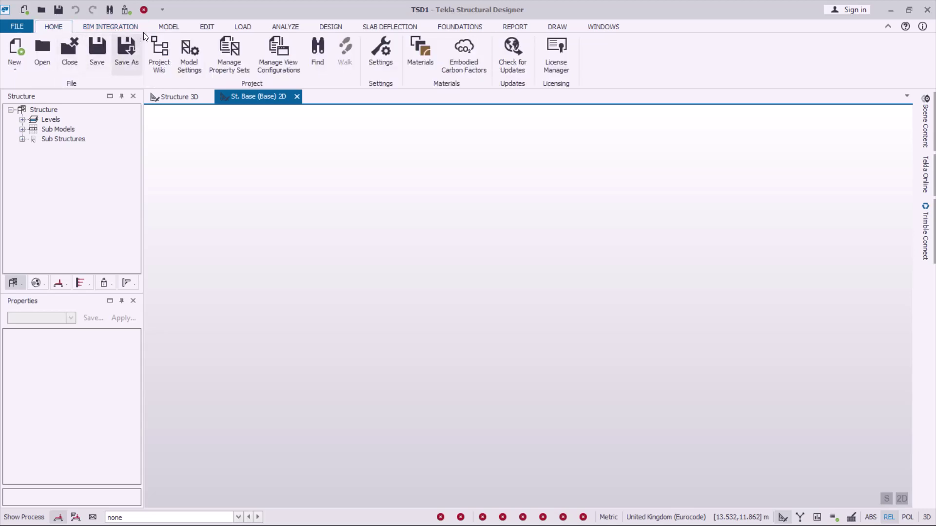
pyautogui.click(161, 28)
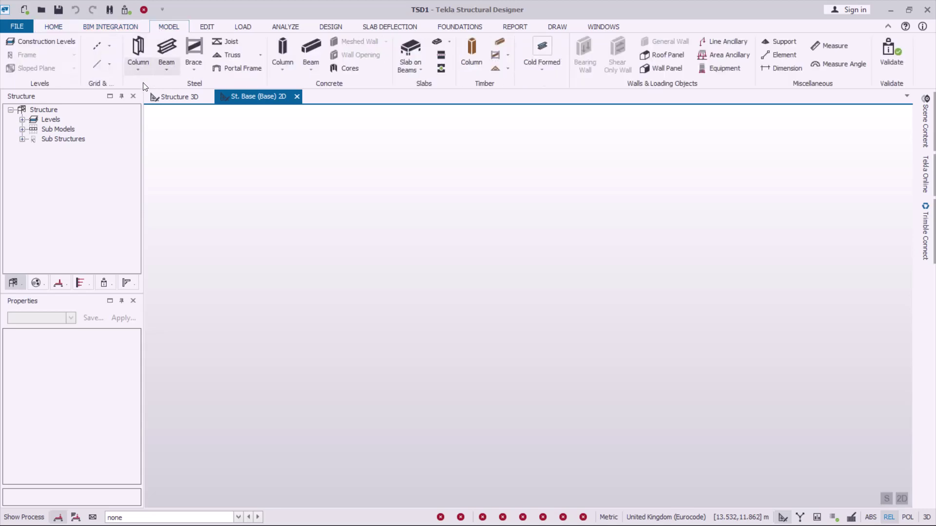
pyautogui.click(111, 46)
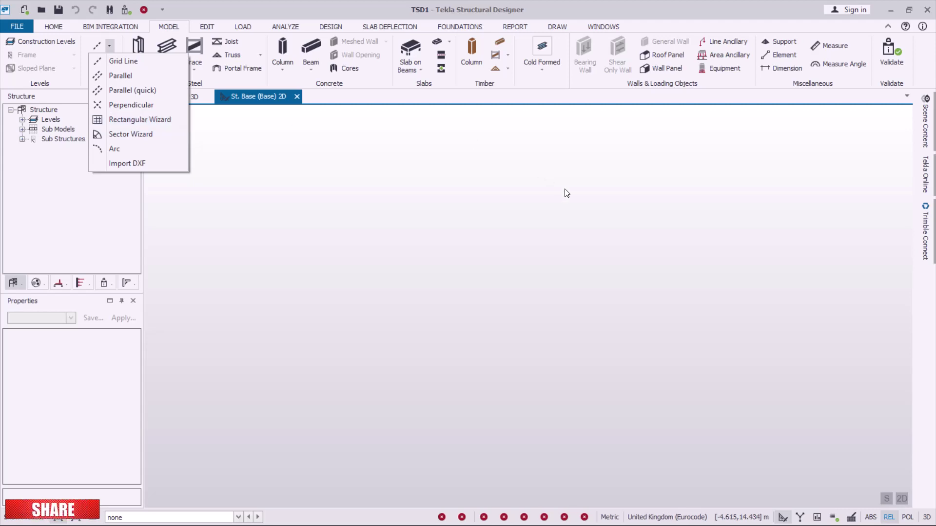
# - Switch to AutoCAD, look over the House plan drawing with its gridlines A–C and 1–5, and save it
pyautogui.press('super')
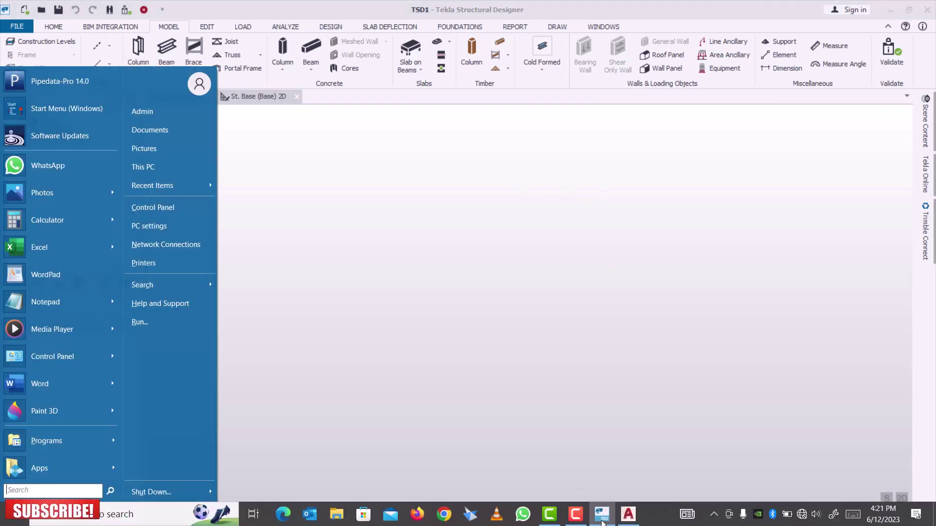
pyautogui.click(629, 514)
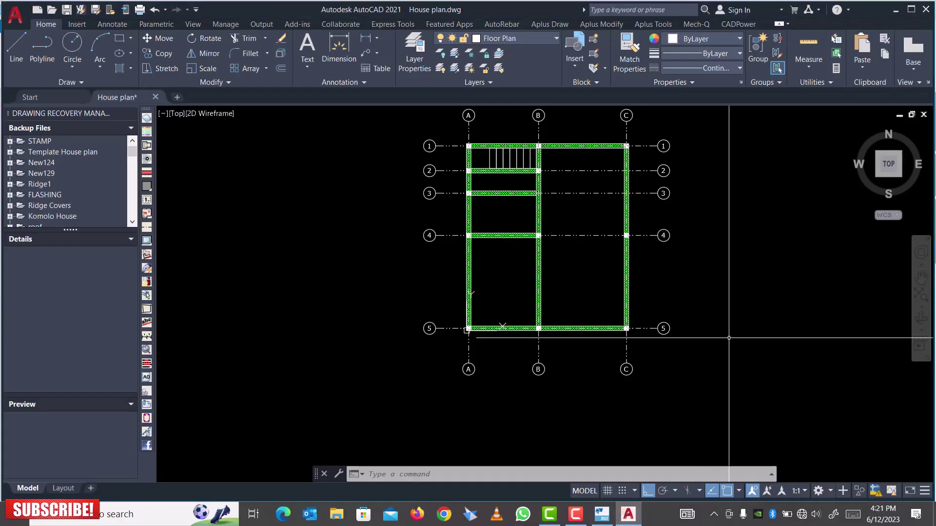
pyautogui.scroll(-2, 619, 198)
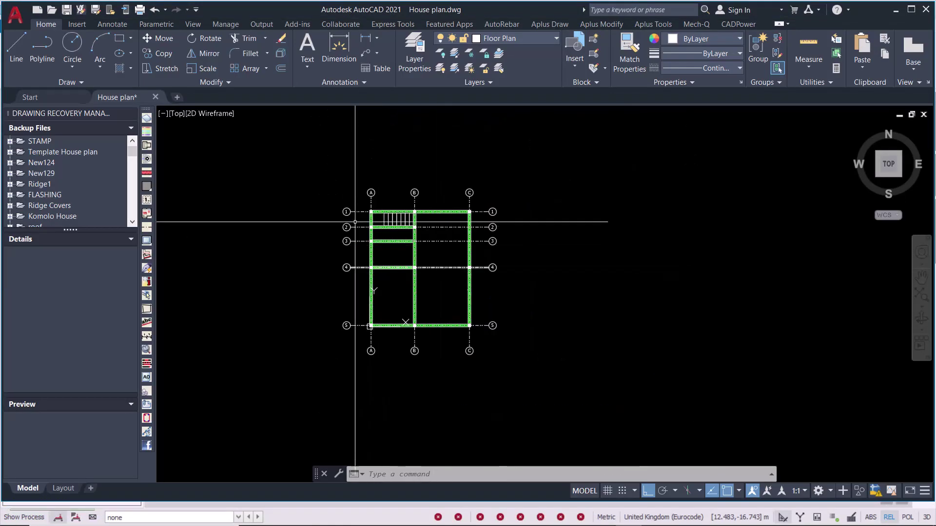
pyautogui.scroll(2, 643, 208)
pyautogui.moveTo(644, 207); pyautogui.dragTo(626, 190, button='middle')
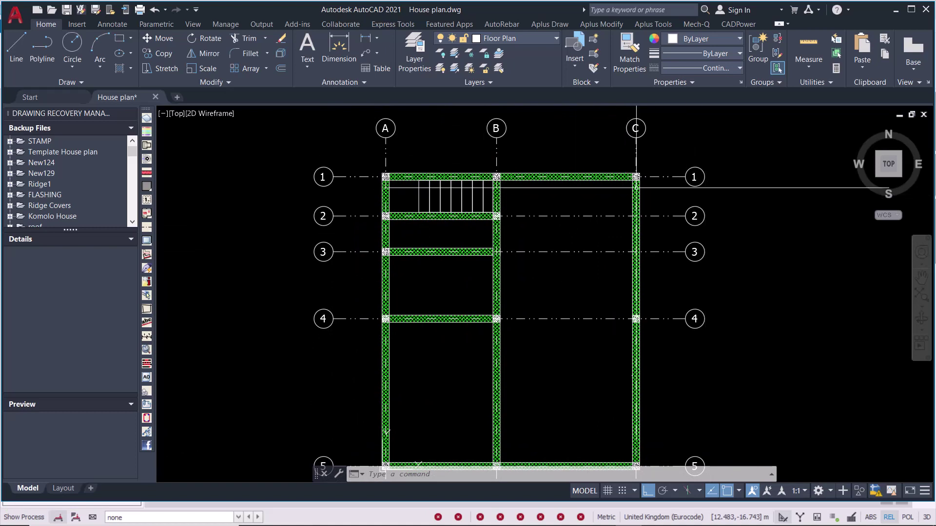
pyautogui.click(16, 15)
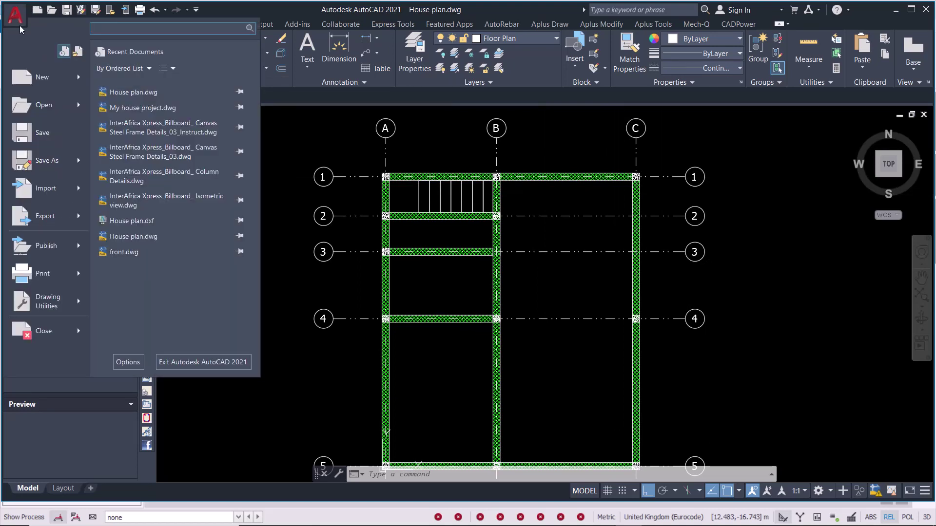
pyautogui.click(61, 137)
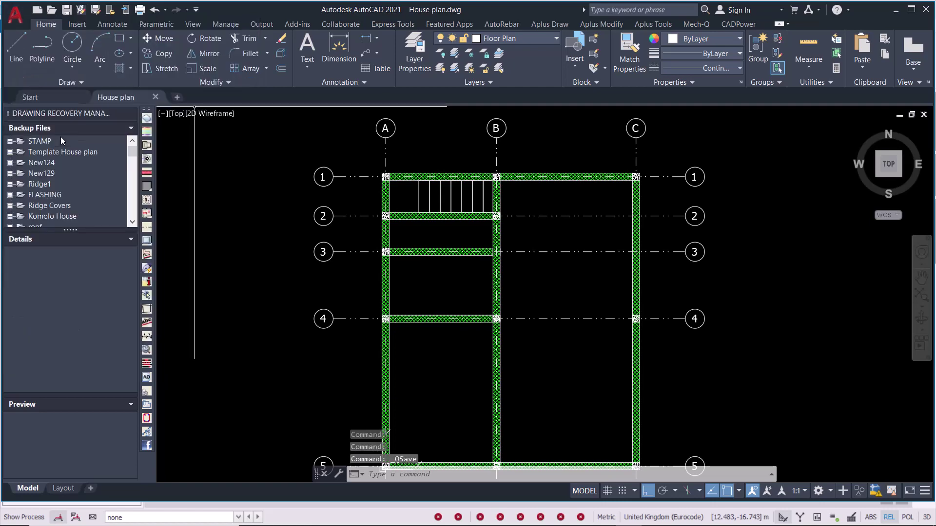
# - Check which DXF formats are available for saving the House plan drawing as another file type, without saving a copy
pyautogui.click(20, 20)
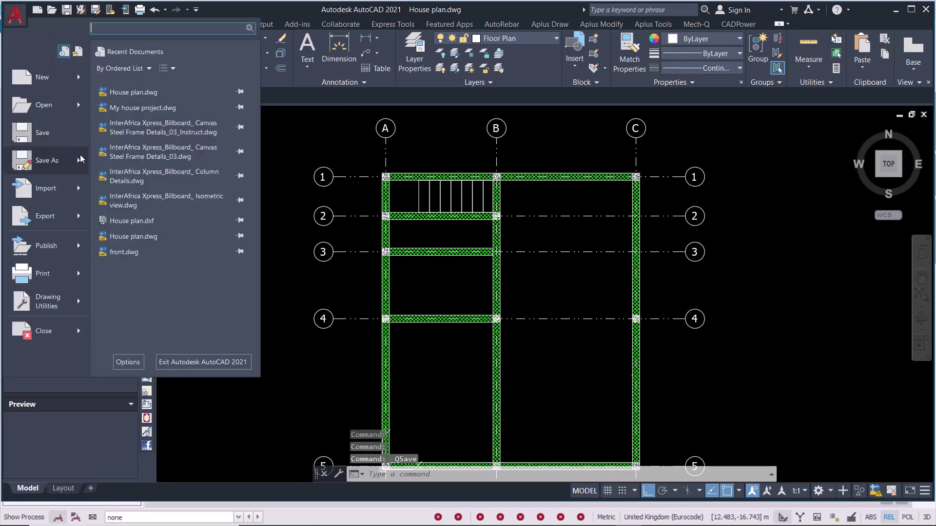
pyautogui.click(58, 161)
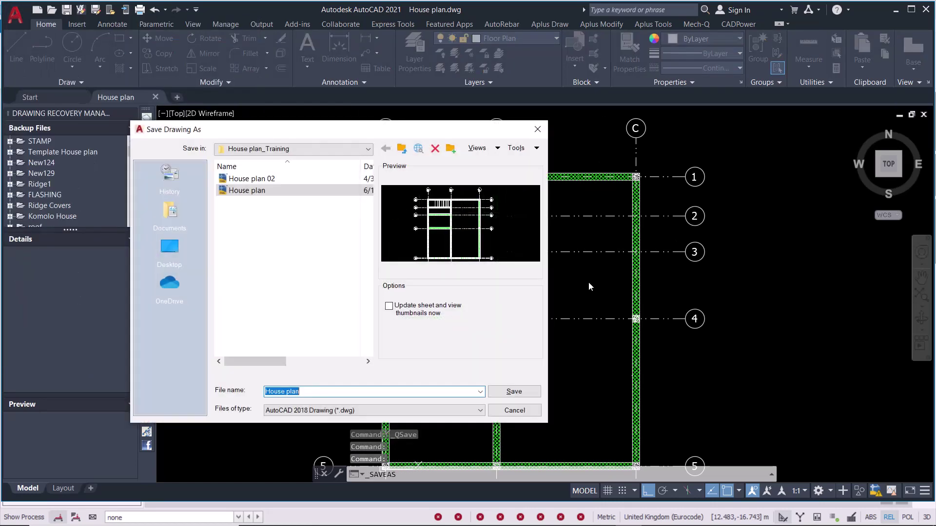
pyautogui.click(472, 411)
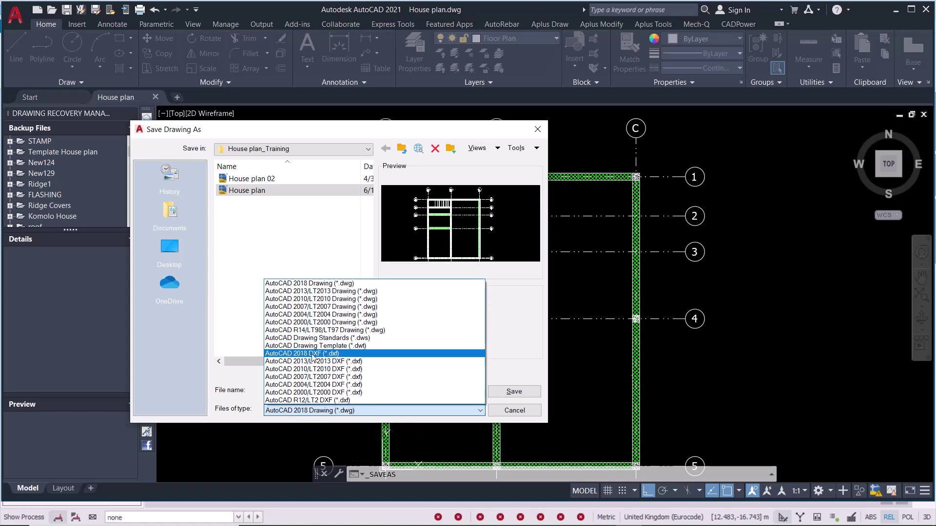
pyautogui.click(547, 136)
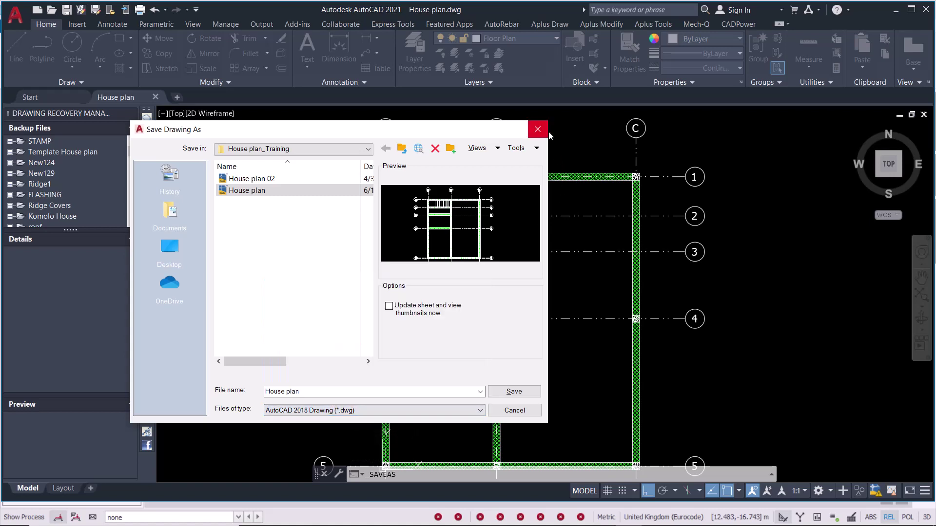
pyautogui.click(545, 132)
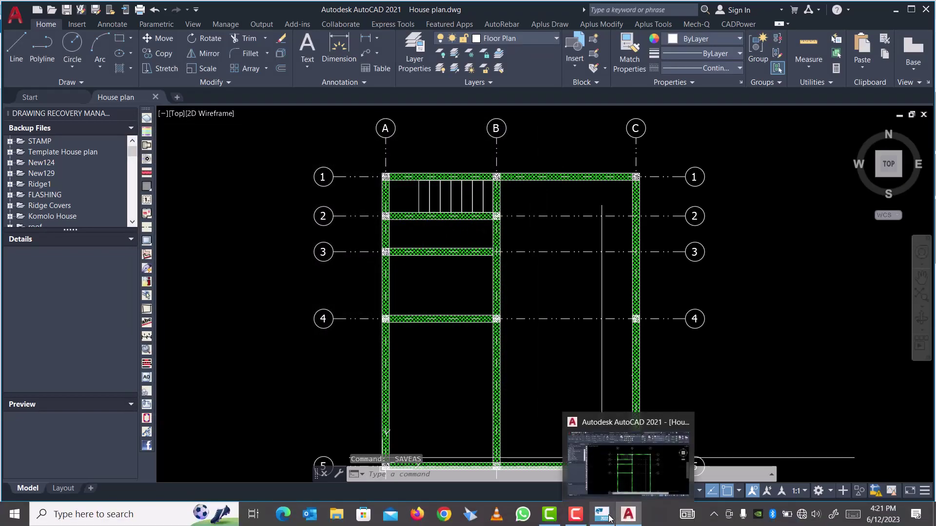
# - Switch back to Tekla Structural Designer, compare the 3D structure and 2D base views, and leave the 3D view active
pyautogui.click(609, 518)
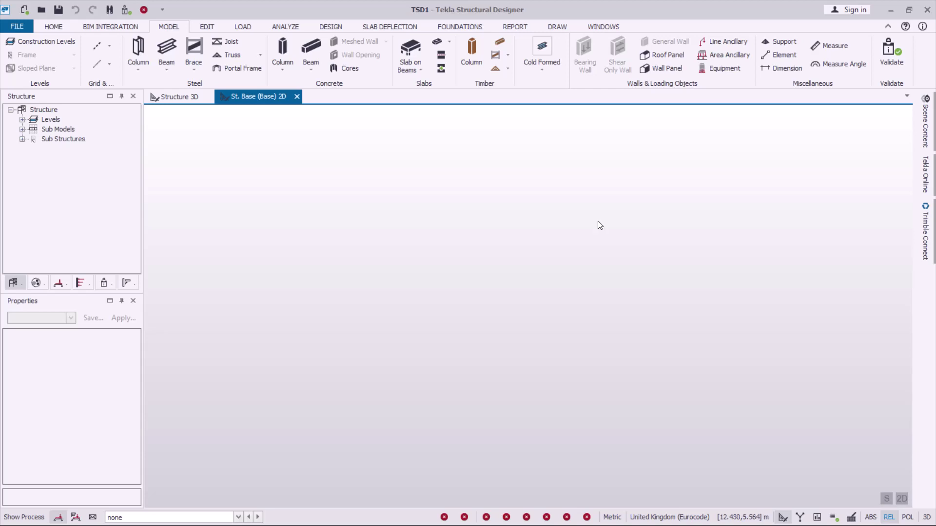
pyautogui.click(177, 100)
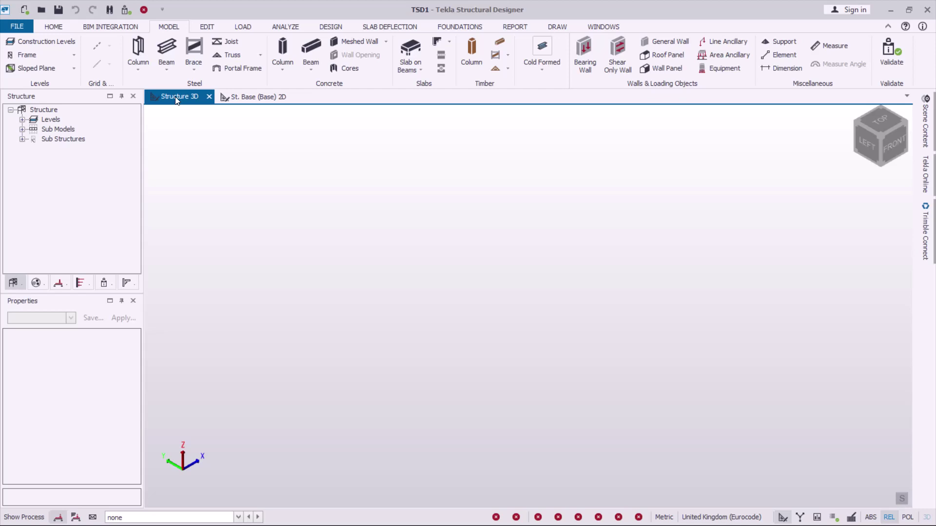
pyautogui.click(257, 99)
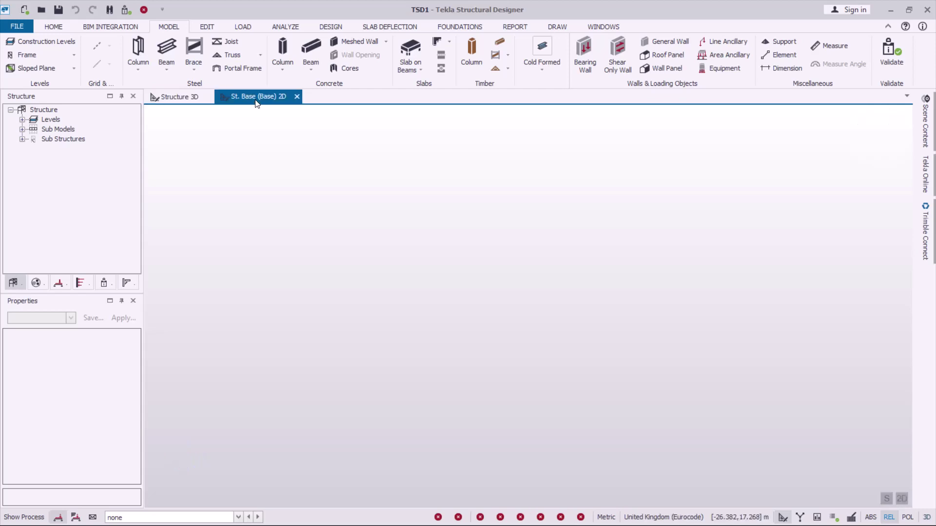
pyautogui.click(183, 100)
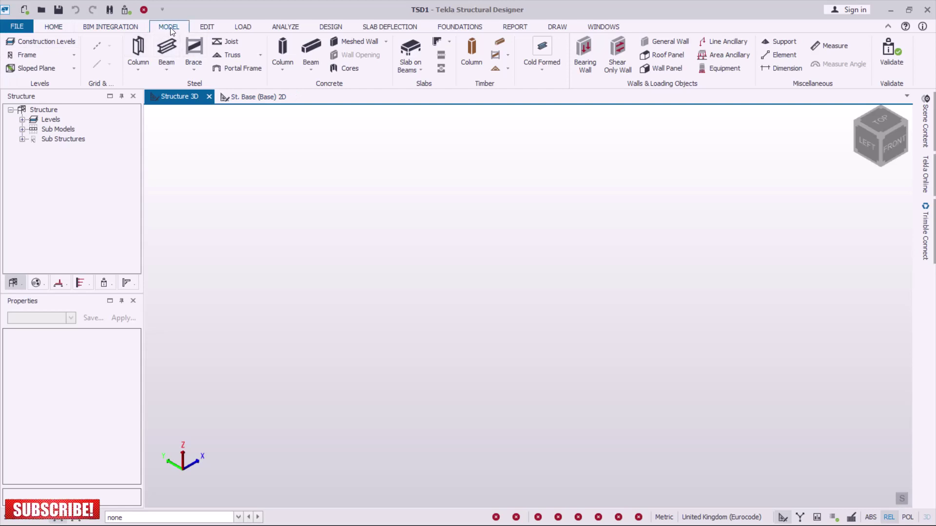
# - Open the construction levels table and insert a new level below Base
pyautogui.click(45, 42)
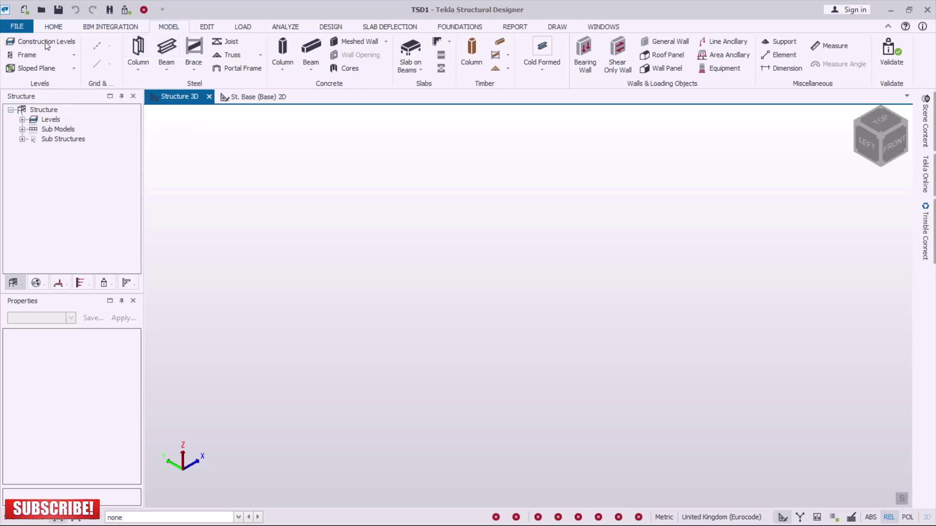
pyautogui.moveTo(751, 211); pyautogui.dragTo(547, 182)
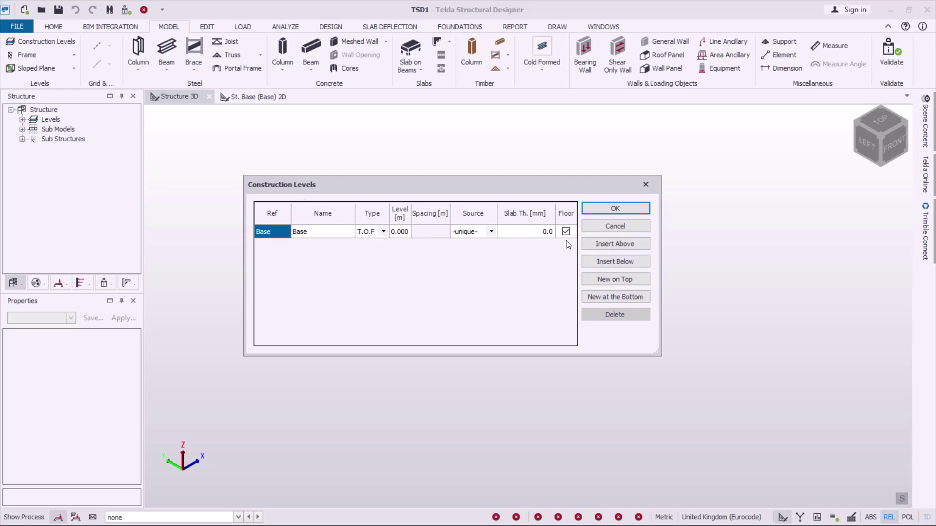
pyautogui.click(621, 264)
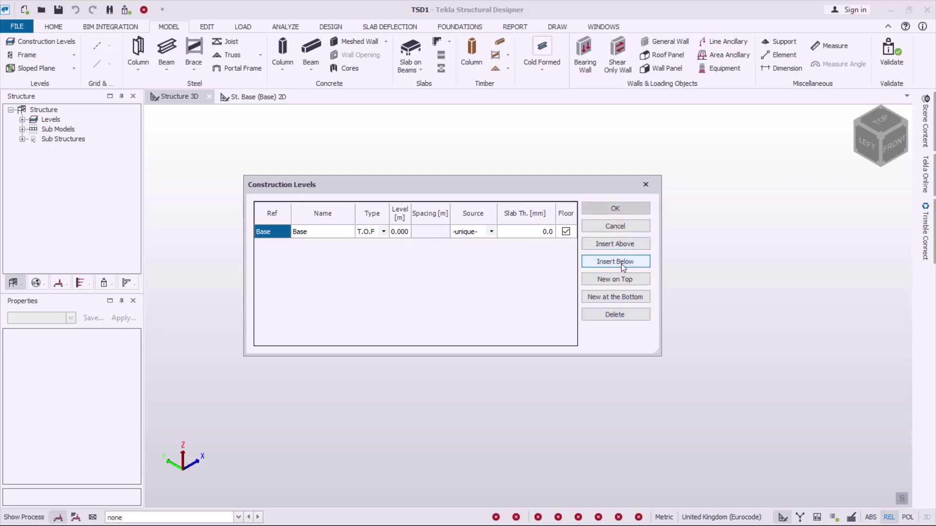
# - Set the level of the new B1 row below Base to -1.2 m
pyautogui.moveTo(398, 248)
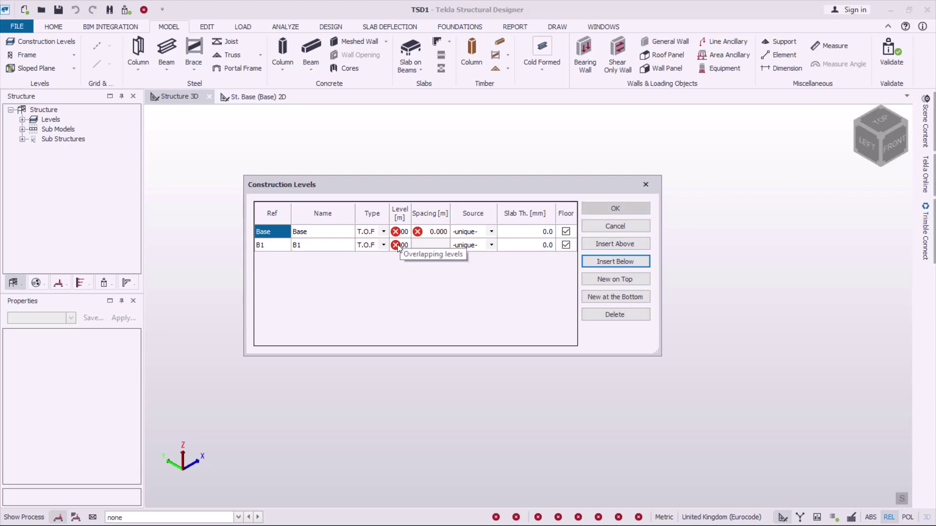
pyautogui.click(398, 245)
pyautogui.click(398, 246)
pyautogui.keyDown('shift'); pyautogui.click(403, 245); pyautogui.keyUp('shift')
pyautogui.moveTo(403, 246); pyautogui.dragTo(393, 247)
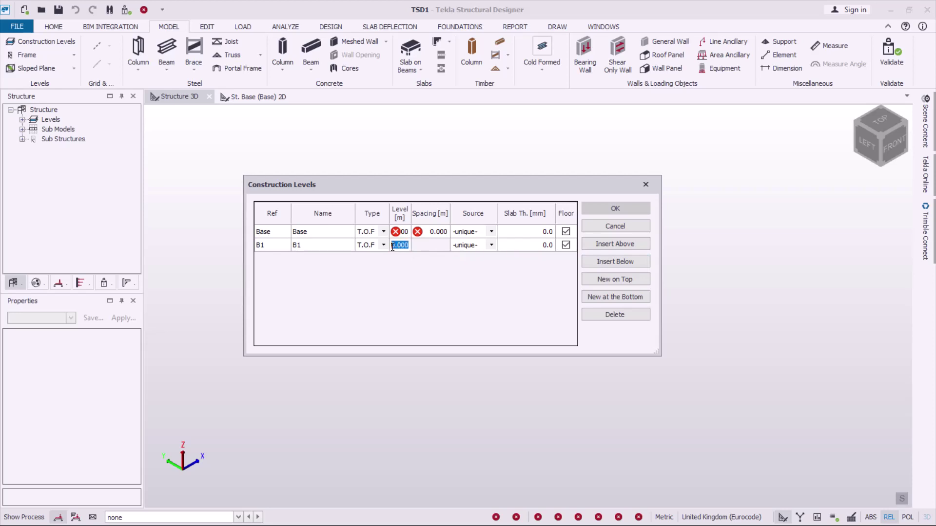
pyautogui.write('-1.2')
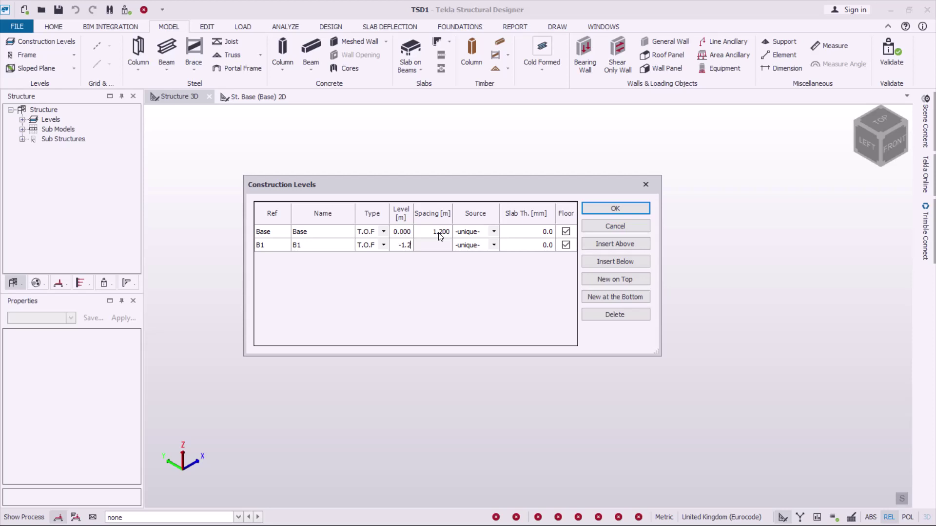
# - Insert a level above B1 and set its spacing to 1.2 m and the spacing of Base to 3.2 m
pyautogui.click(635, 246)
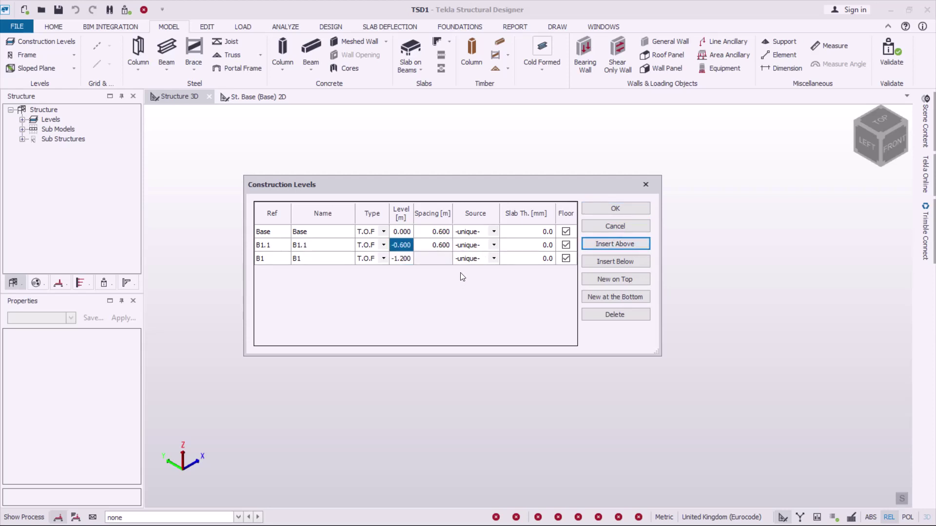
pyautogui.click(438, 249)
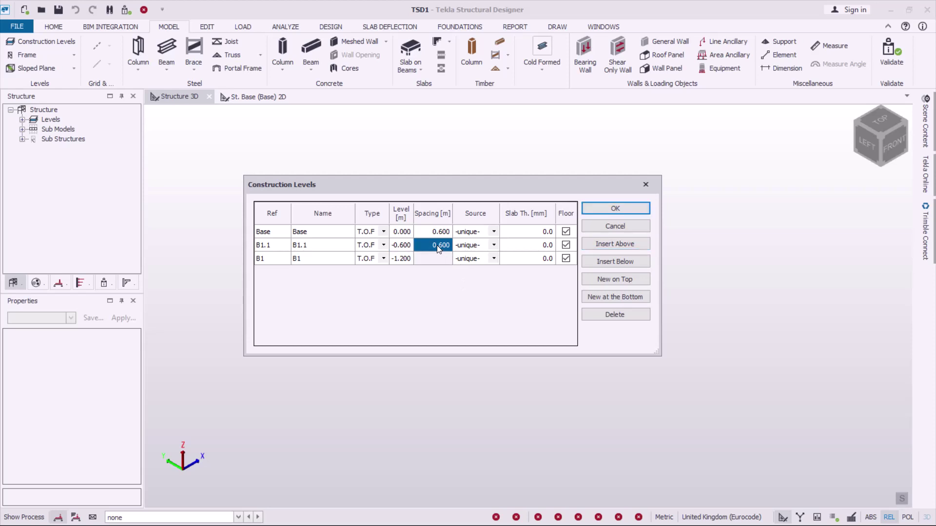
pyautogui.write('1.2')
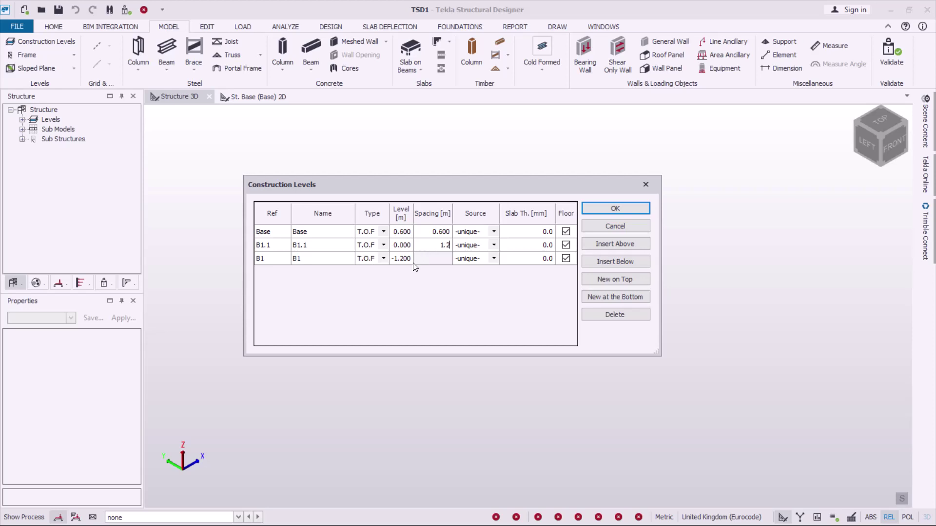
pyautogui.click(447, 235)
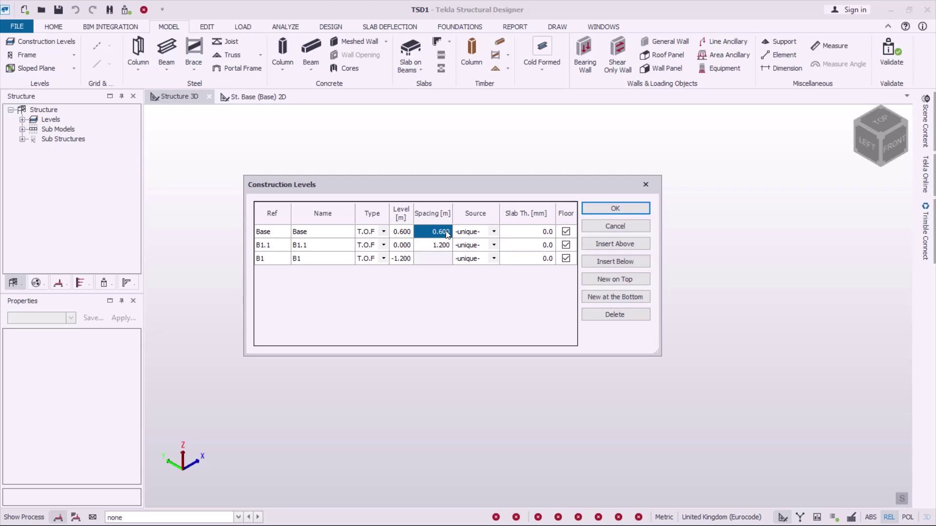
pyautogui.write('3.2')
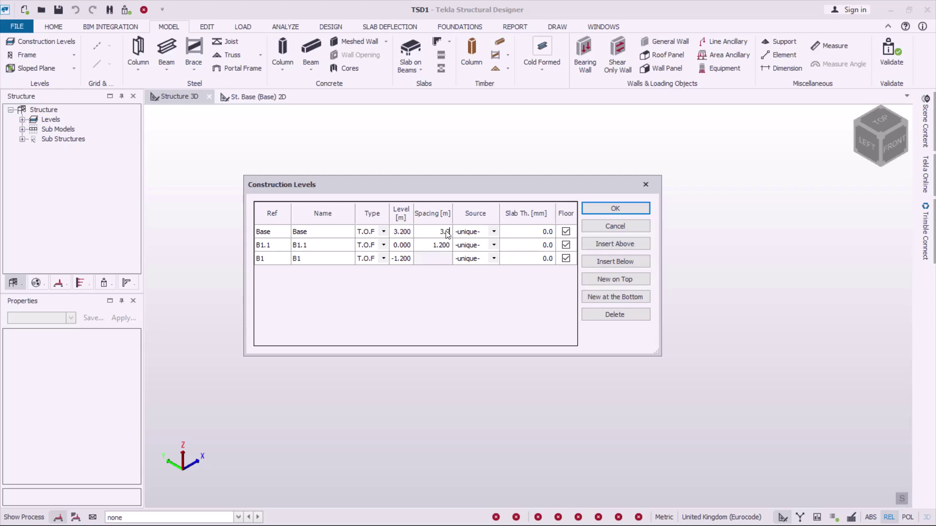
pyautogui.press('Return')
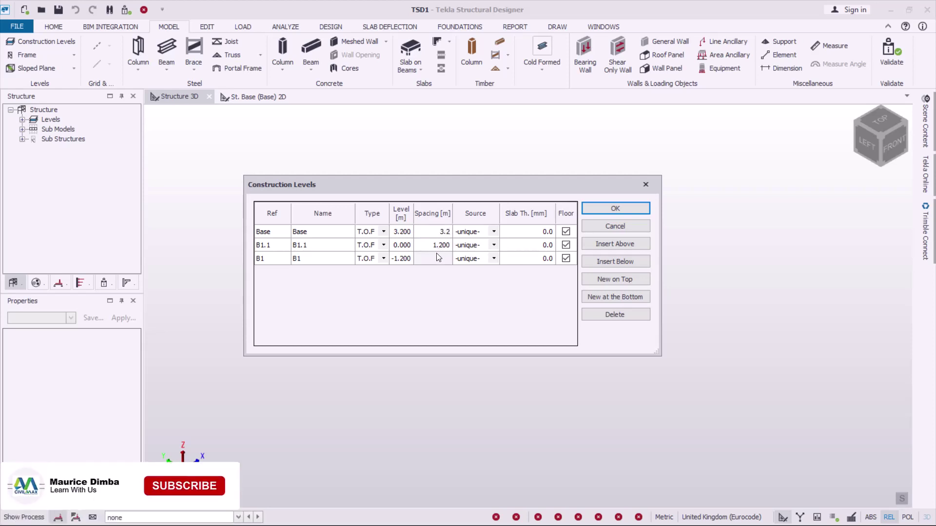
# - Set the type of levels B1.1 and Base to T.O.S
pyautogui.click(384, 246)
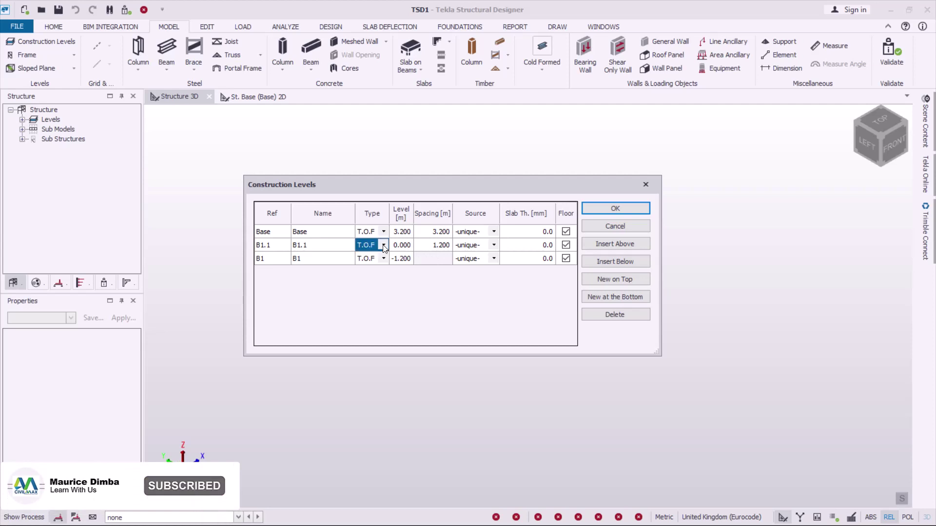
pyautogui.click(384, 246)
pyautogui.click(376, 256)
pyautogui.click(377, 232)
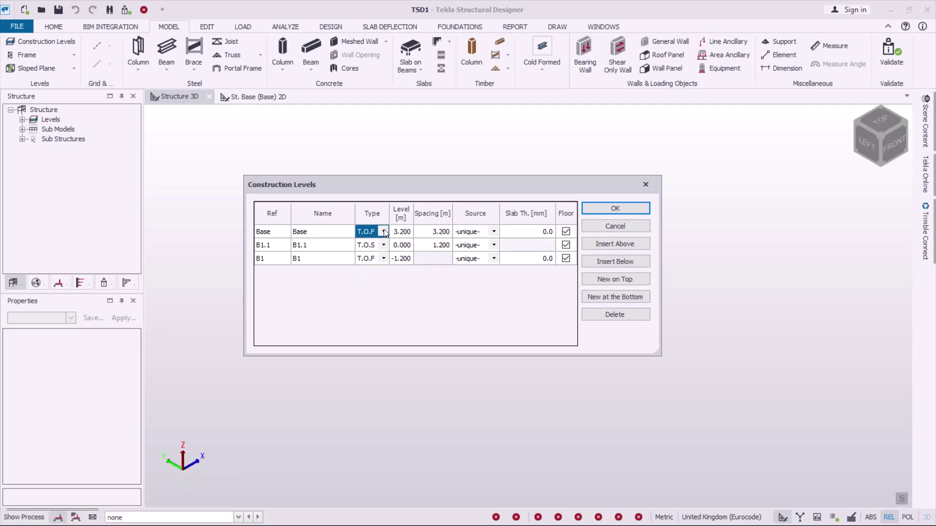
pyautogui.click(377, 232)
pyautogui.click(375, 243)
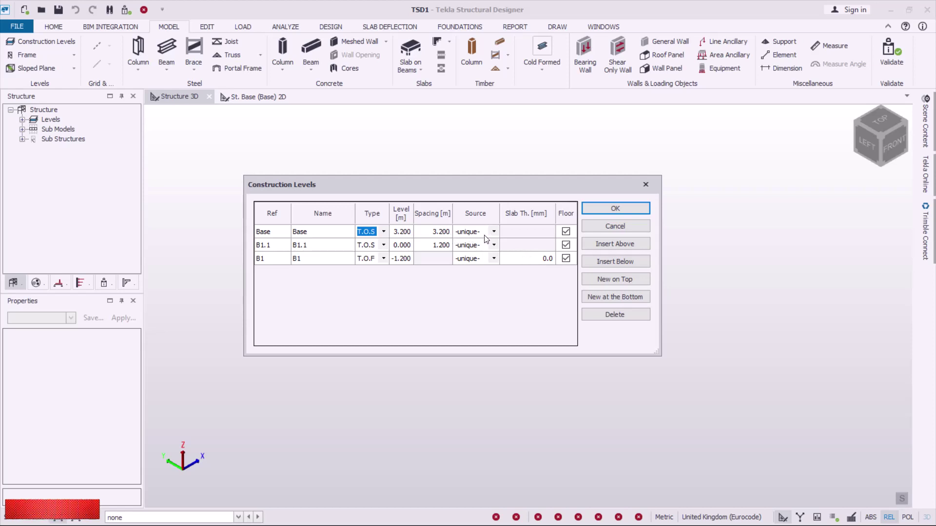
# - Insert two levels above Base, giving level 1 a spacing of 6.4 m and level 2 a spacing of 9.6 m
pyautogui.click(627, 244)
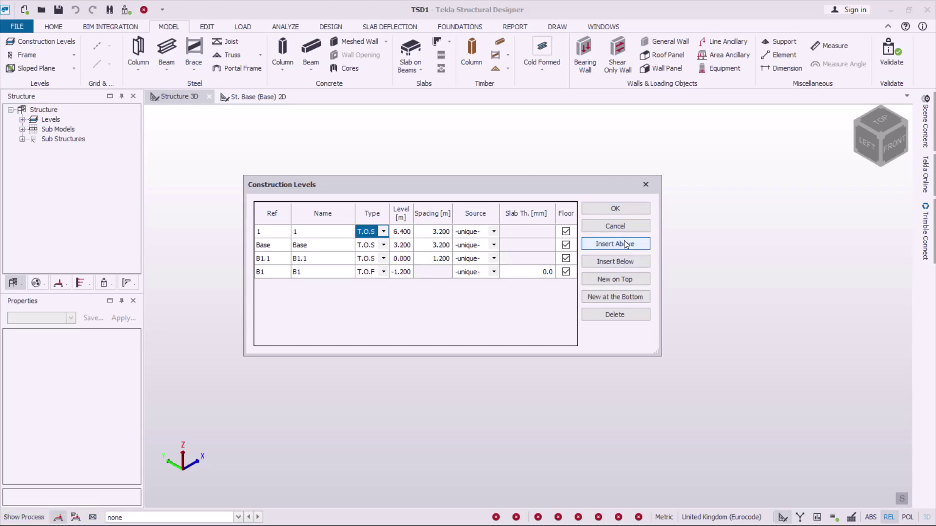
pyautogui.click(443, 234)
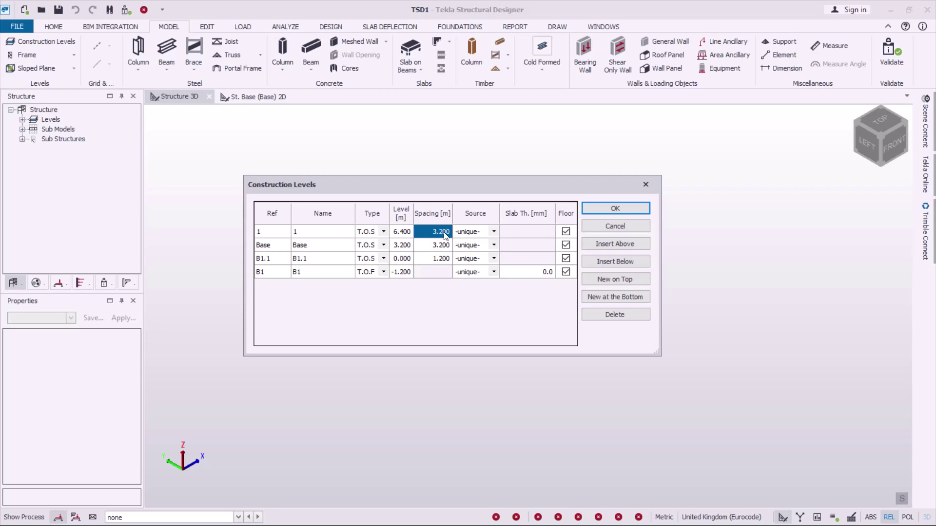
pyautogui.write('6.4')
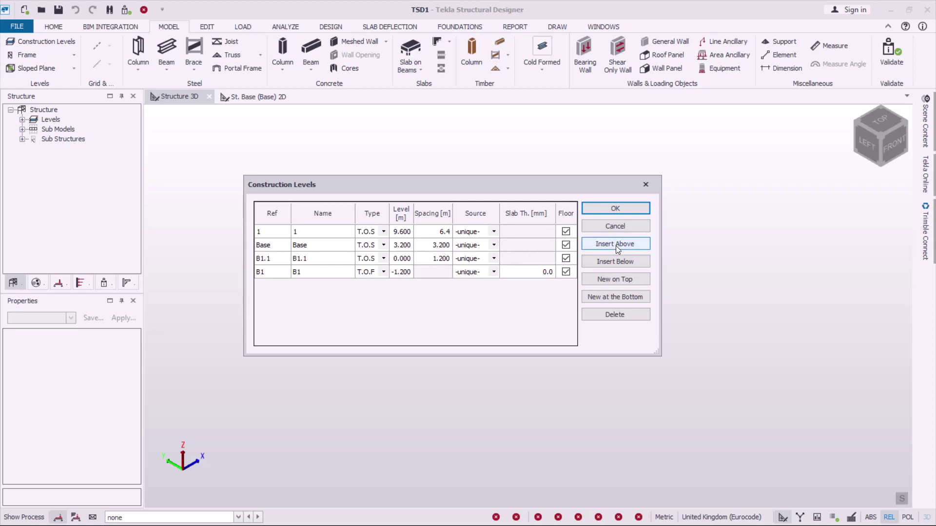
pyautogui.click(592, 246)
pyautogui.click(442, 236)
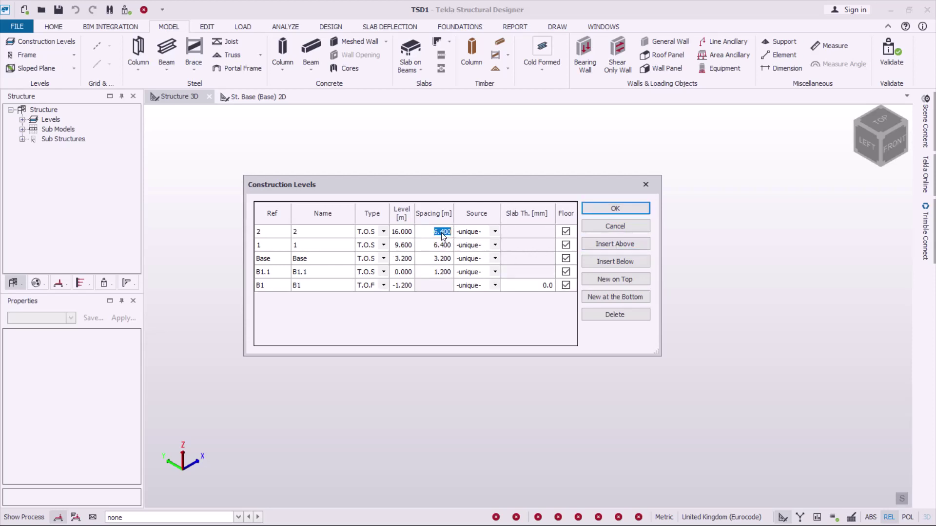
pyautogui.write('9.6')
pyautogui.press('Return')
# - Set the type of levels 2, 1, Base and B1.1 to S.S.L
pyautogui.click(536, 234)
pyautogui.click(438, 231)
pyautogui.click(525, 235)
pyautogui.click(540, 291)
pyautogui.click(369, 250)
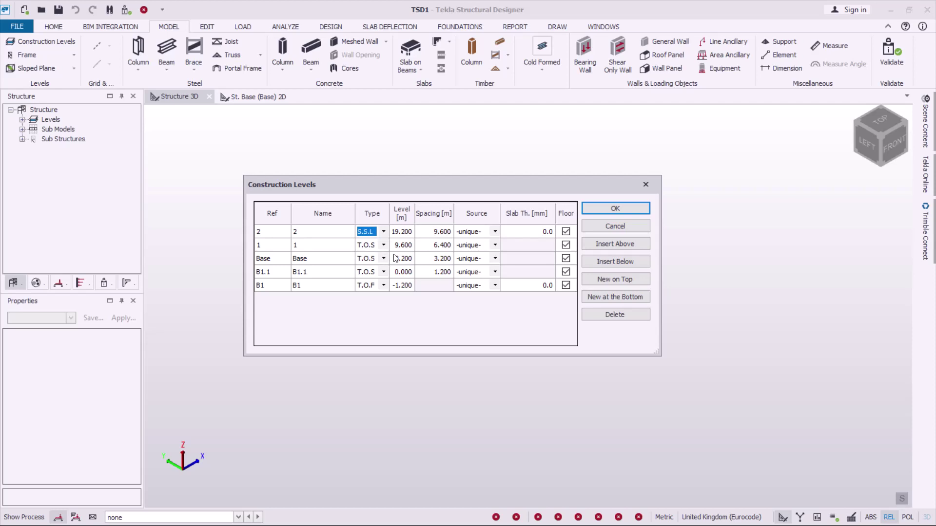
pyautogui.click(383, 246)
pyautogui.click(369, 265)
pyautogui.click(370, 259)
pyautogui.click(369, 259)
pyautogui.click(369, 277)
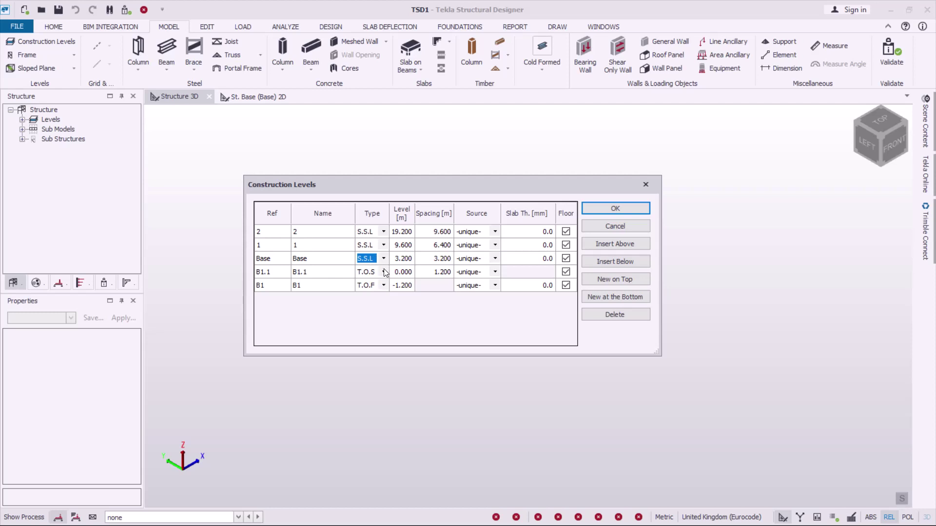
pyautogui.click(383, 271)
pyautogui.click(384, 271)
pyautogui.click(368, 291)
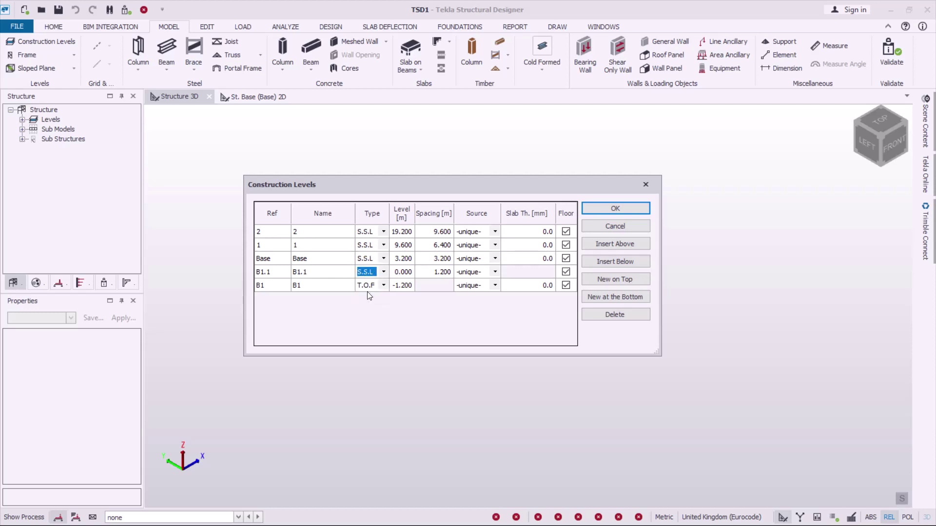
# - Set the slab thickness of levels 2, 1, Base and B1.1 to 150 mm and accept the construction levels
pyautogui.click(536, 233)
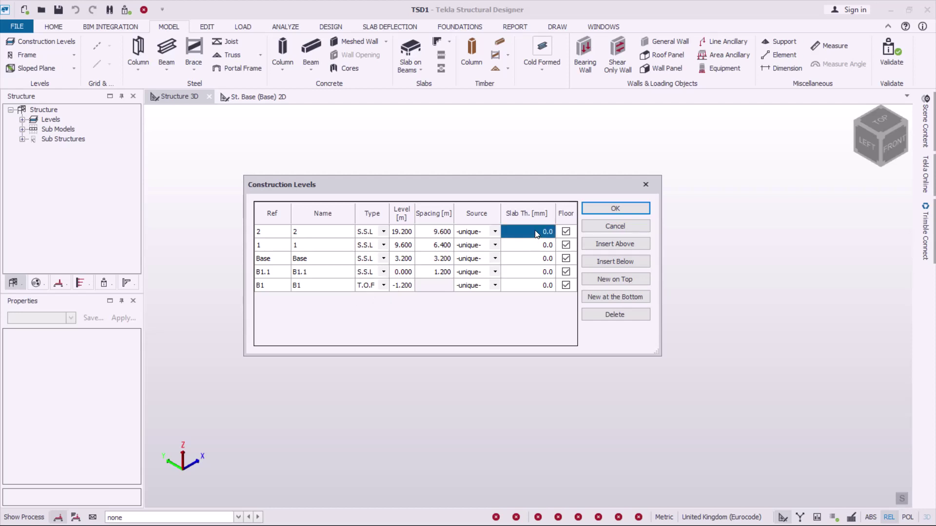
pyautogui.click(535, 234)
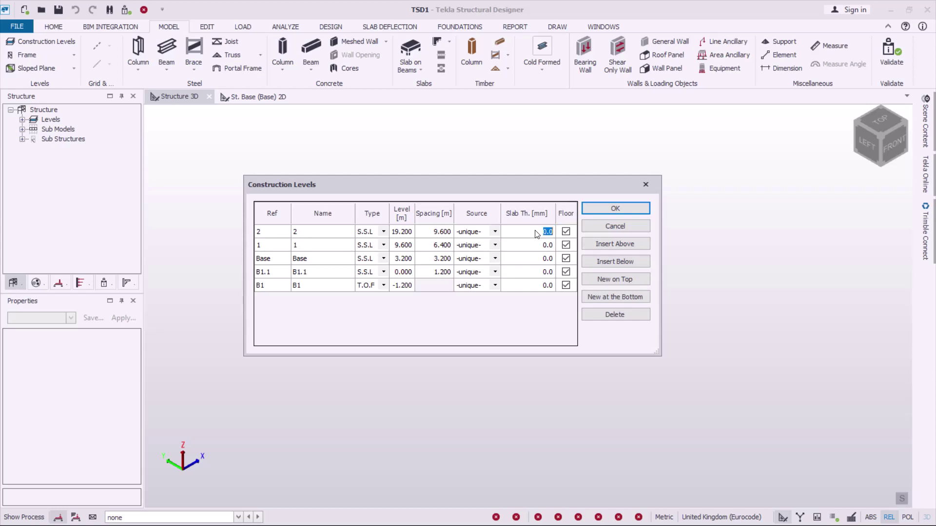
pyautogui.write('150')
pyautogui.click(542, 247)
pyautogui.click(542, 247)
pyautogui.write('150')
pyautogui.click(546, 265)
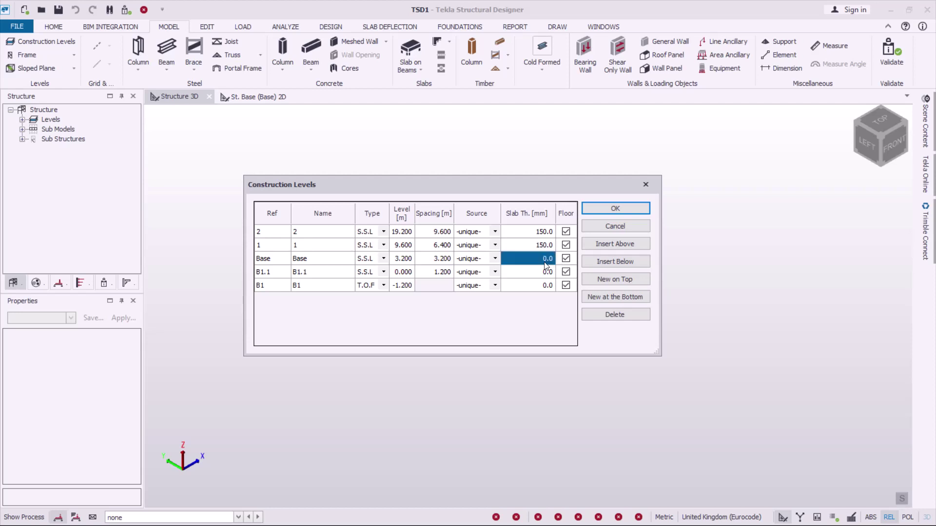
pyautogui.write('150')
pyautogui.click(538, 272)
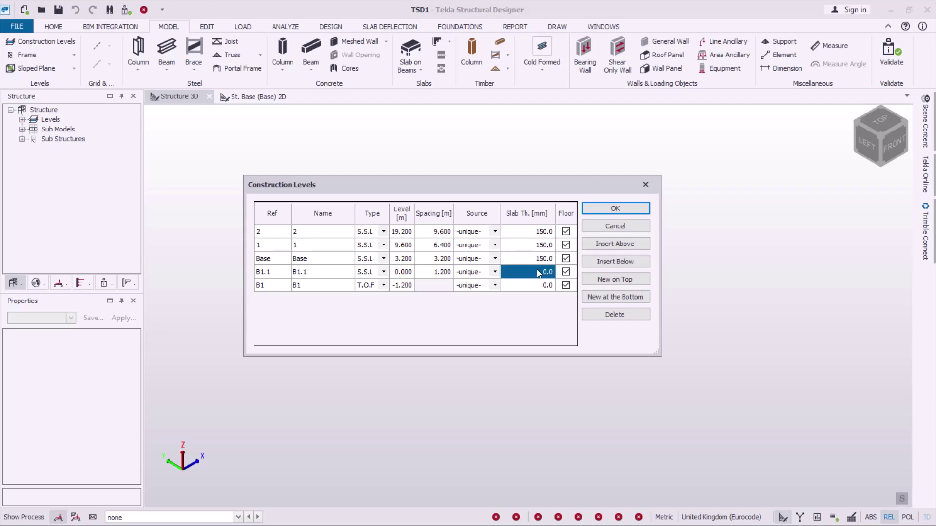
pyautogui.write('150')
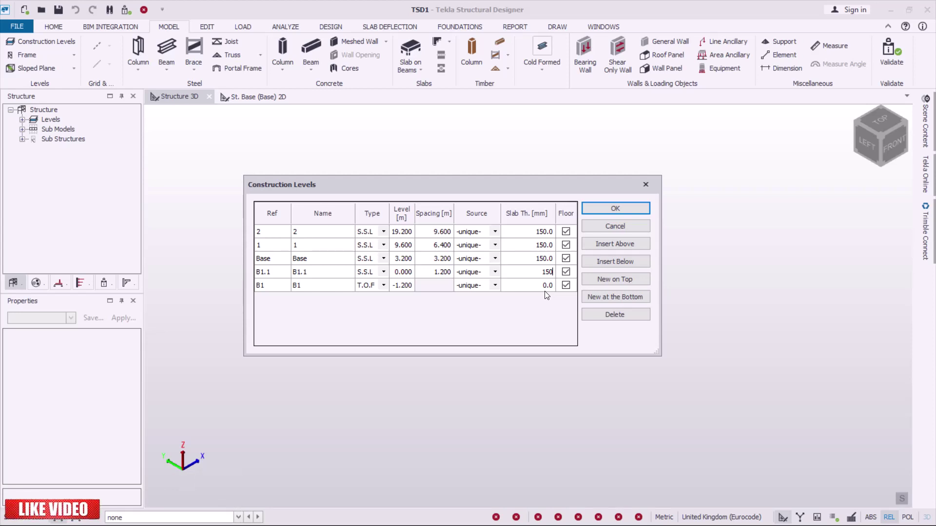
pyautogui.click(614, 209)
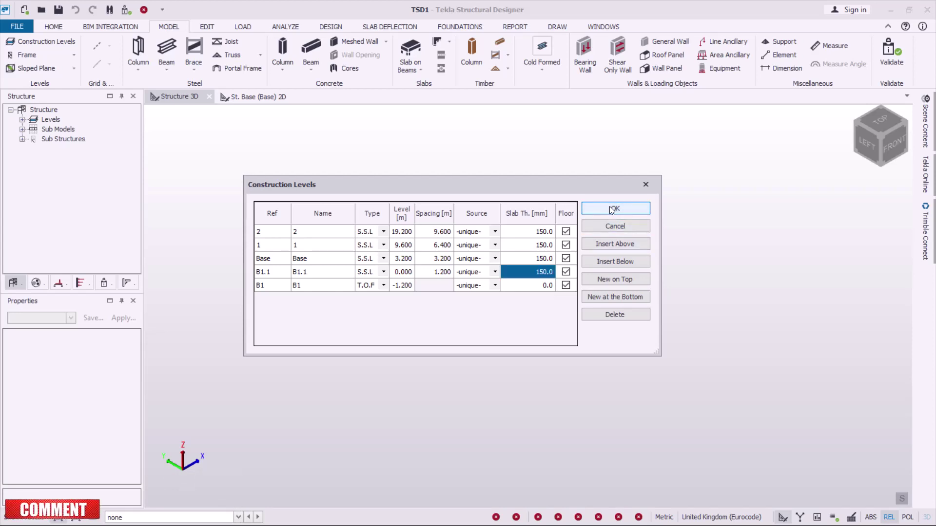